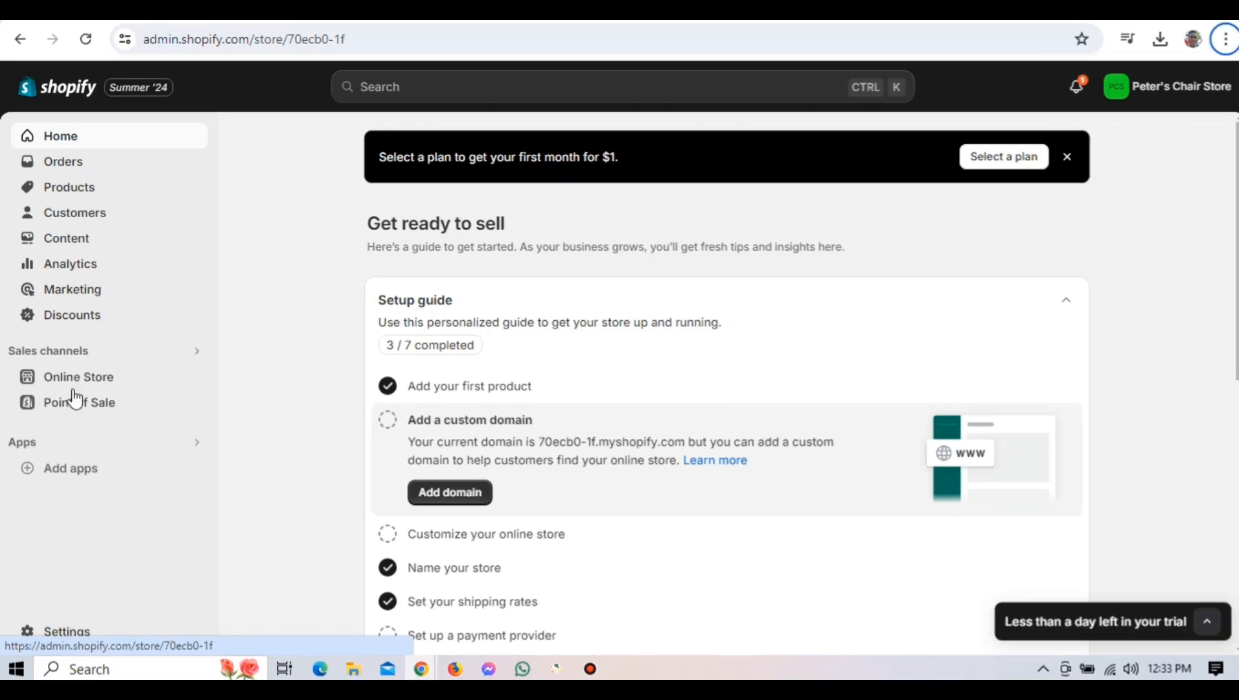
# - Start creating a new discount of the type Amount off products
pyautogui.click(104, 315)
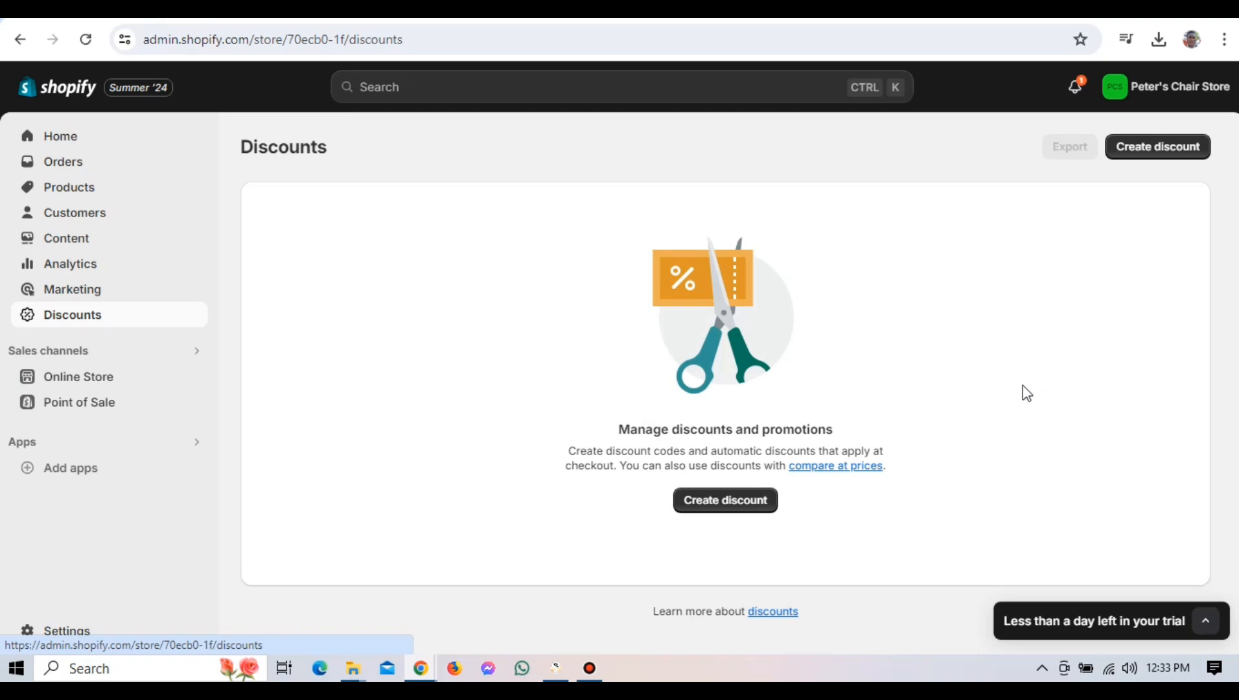
pyautogui.click(756, 511)
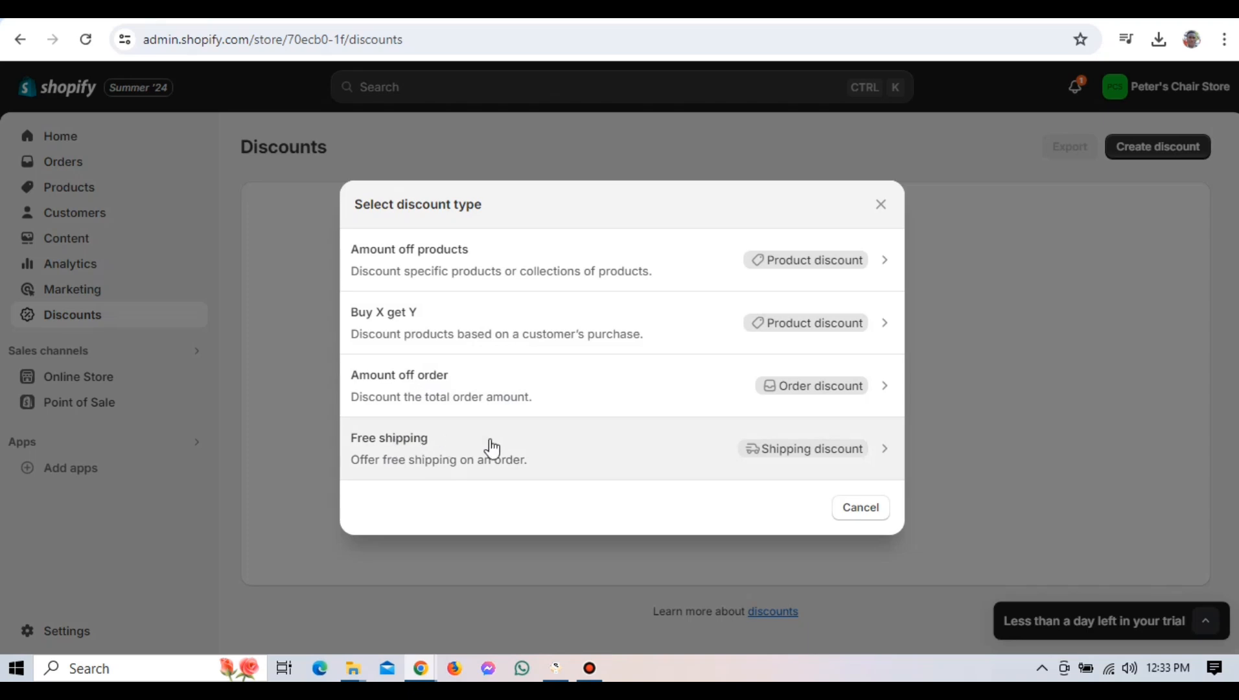
pyautogui.click(439, 259)
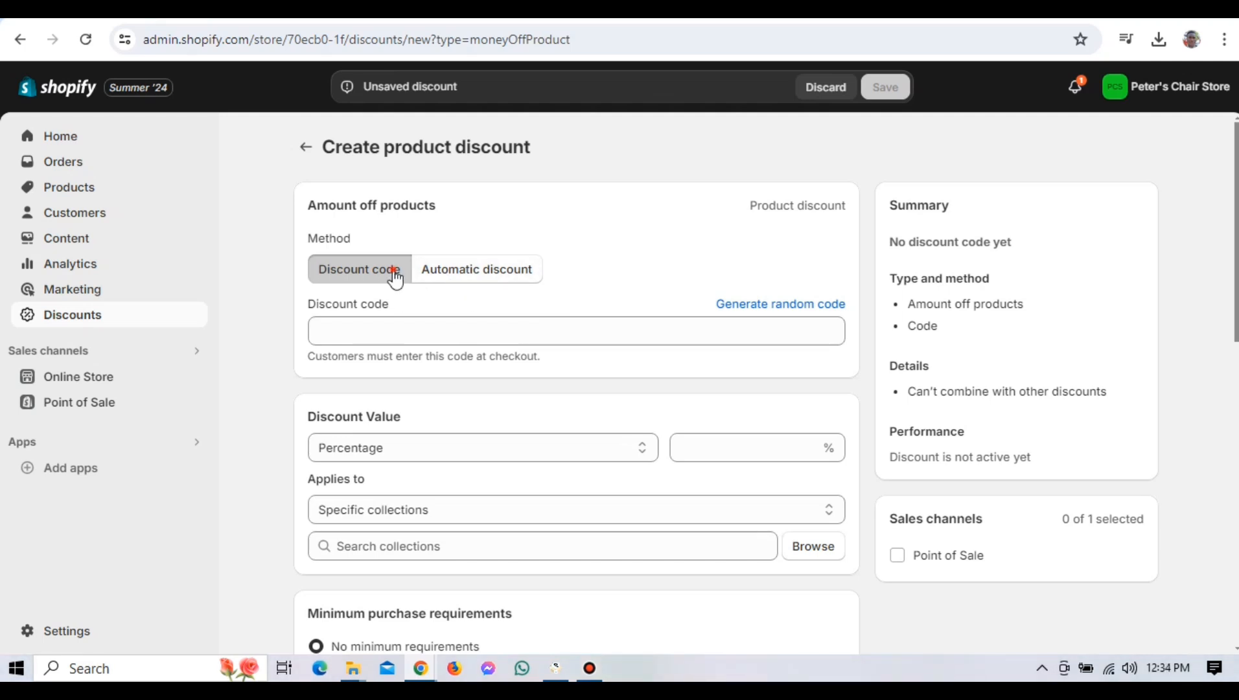
# - Set the discount code to "save 12"
pyautogui.click(388, 331)
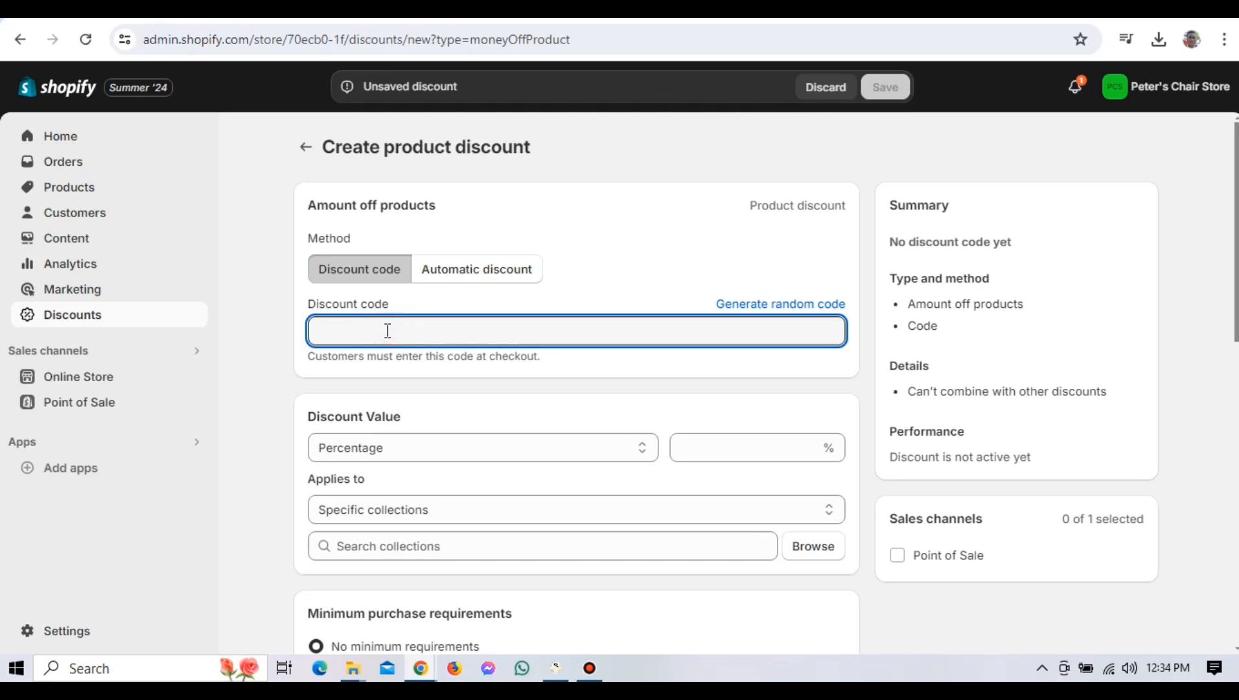
pyautogui.write('sa')
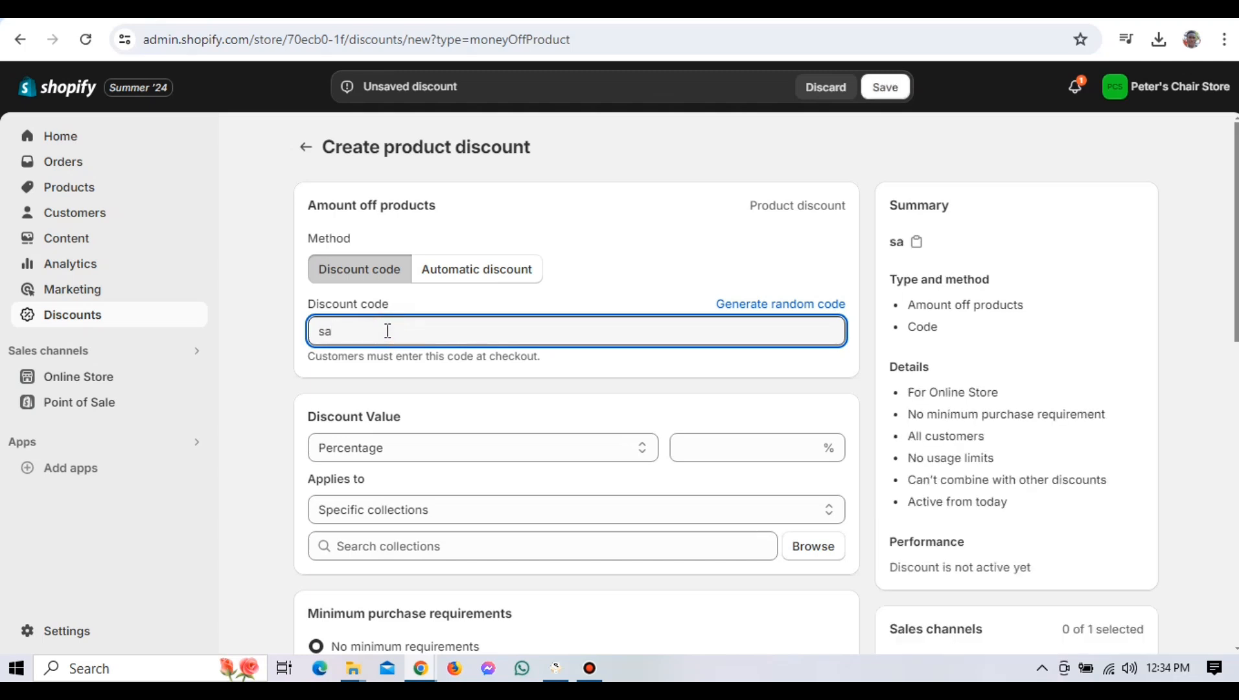
pyautogui.write('ve 123')
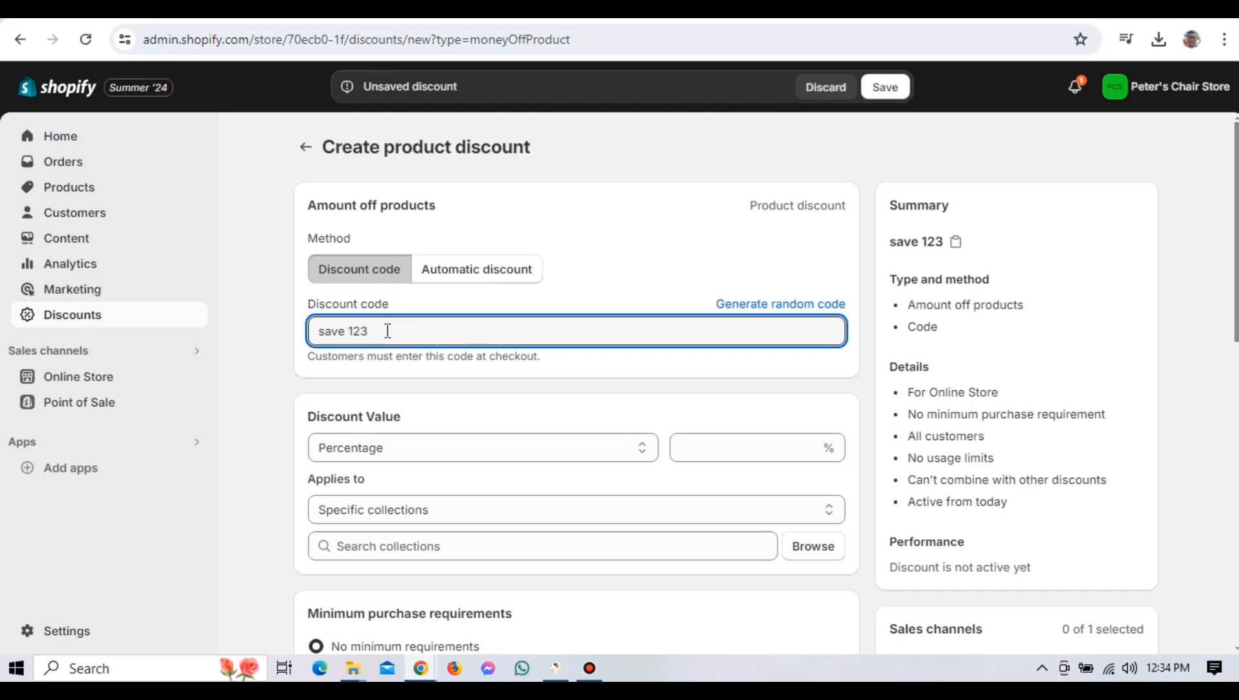
pyautogui.press('BackSpace')
# - Set the discount value to 20 percent and remove the Wooden Chairs collection from the discount
pyautogui.click(713, 444)
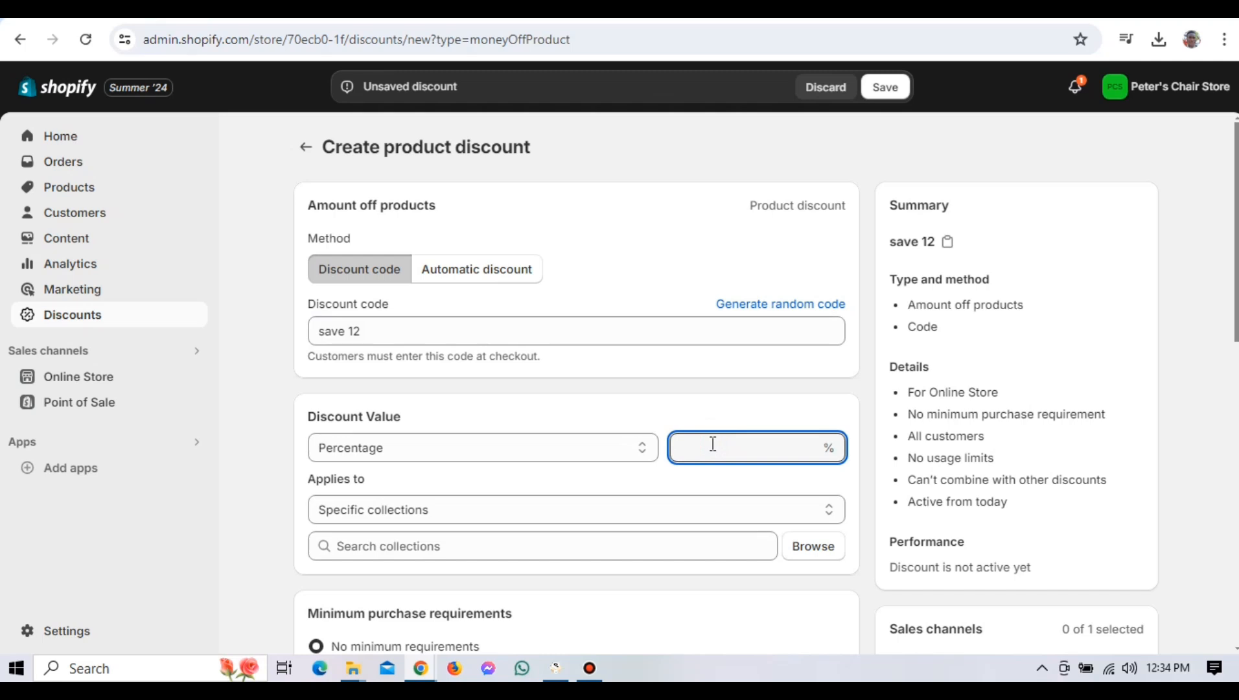
pyautogui.write('2')
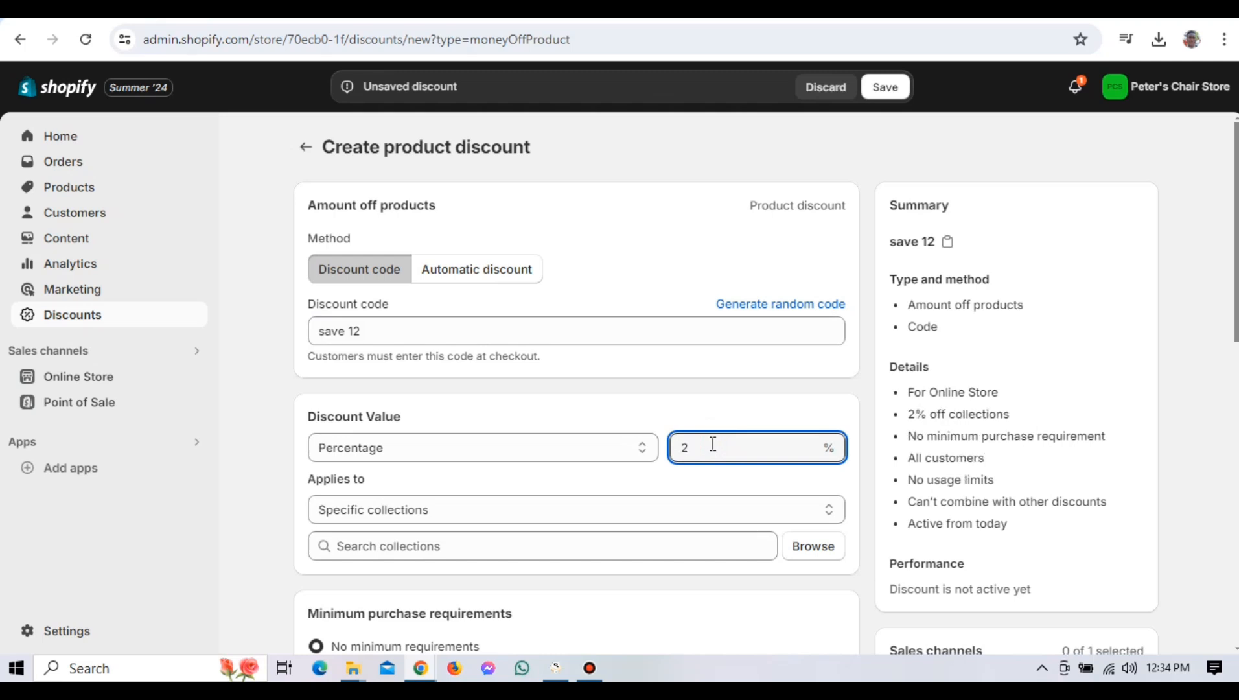
pyautogui.write('0')
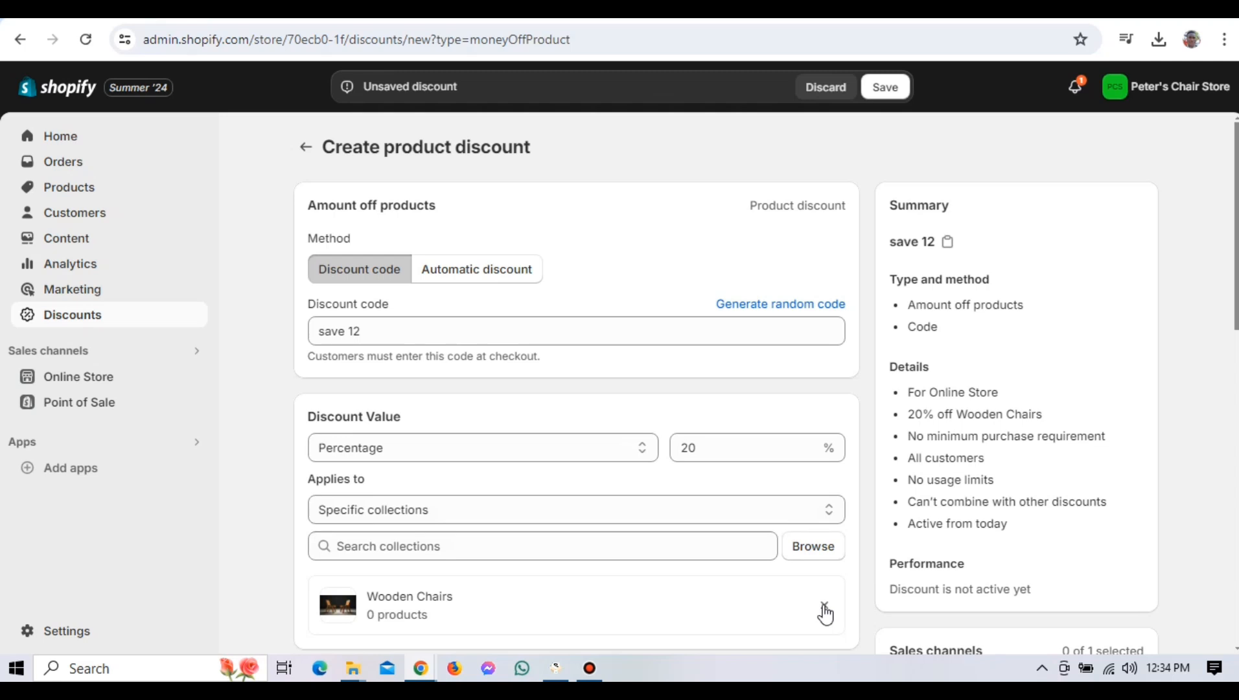
pyautogui.click(825, 607)
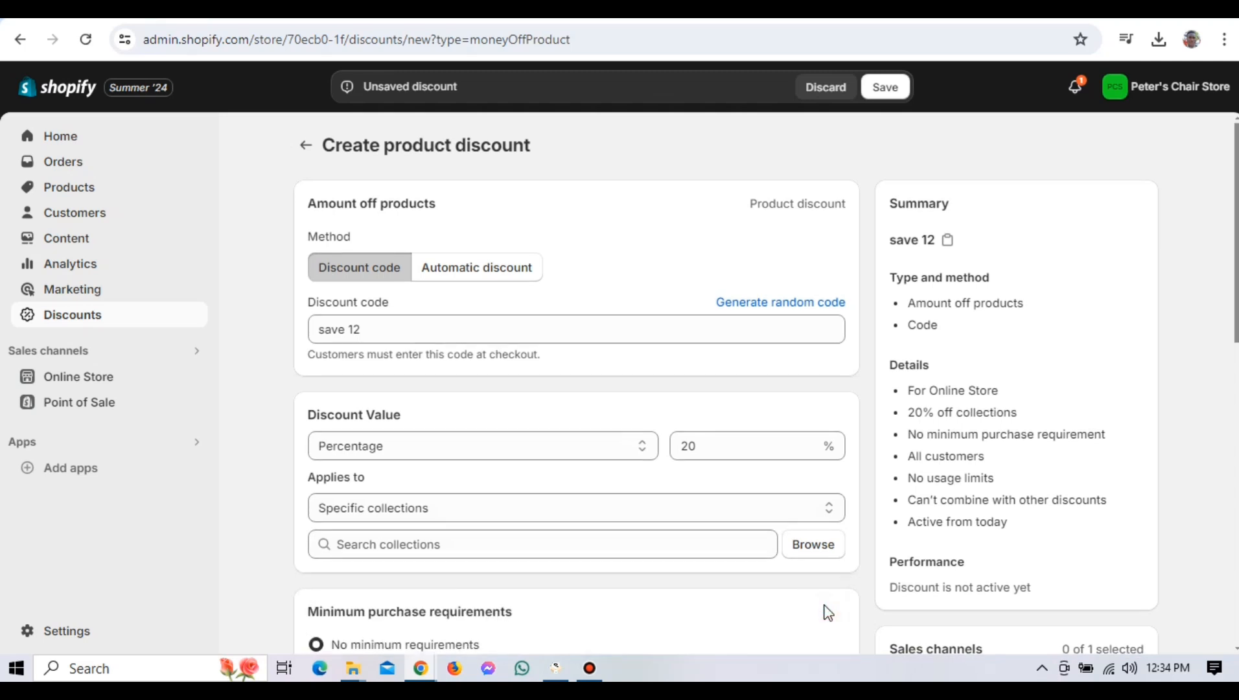
# - Try the minimum purchase amount and minimum quantity of items requirements, and return to No minimum requirements
pyautogui.scroll(-2, 827, 612)
pyautogui.scroll(-2, 826, 610)
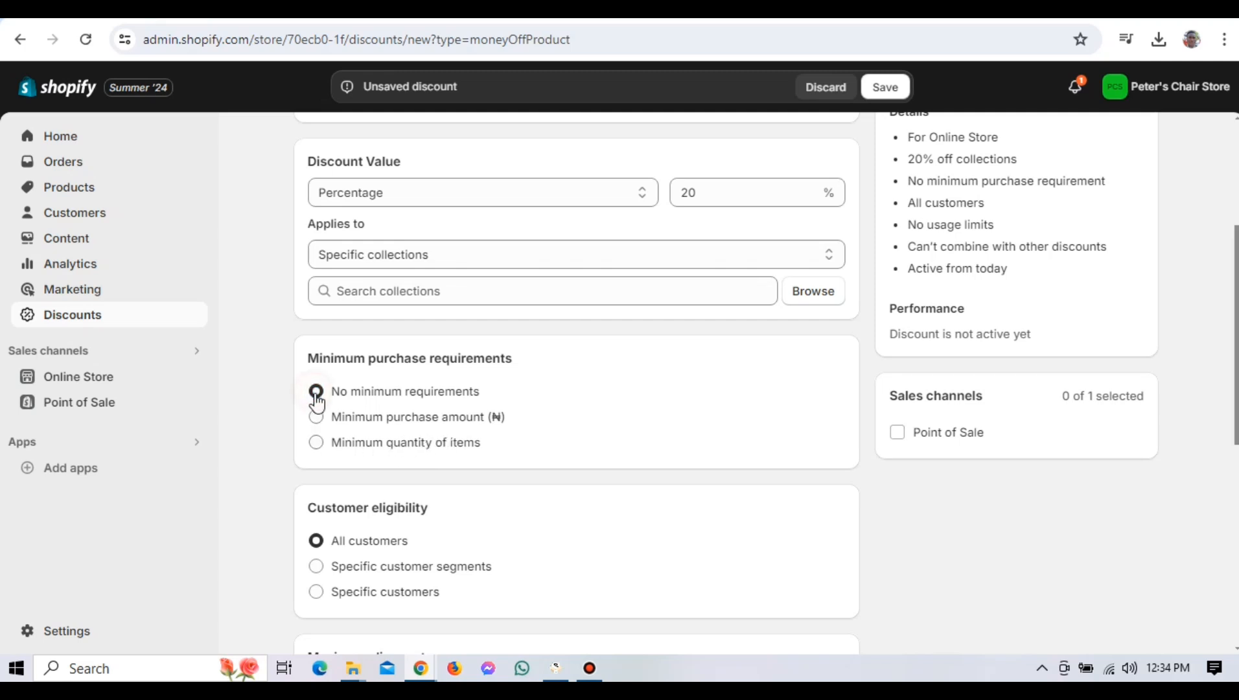
pyautogui.click(317, 418)
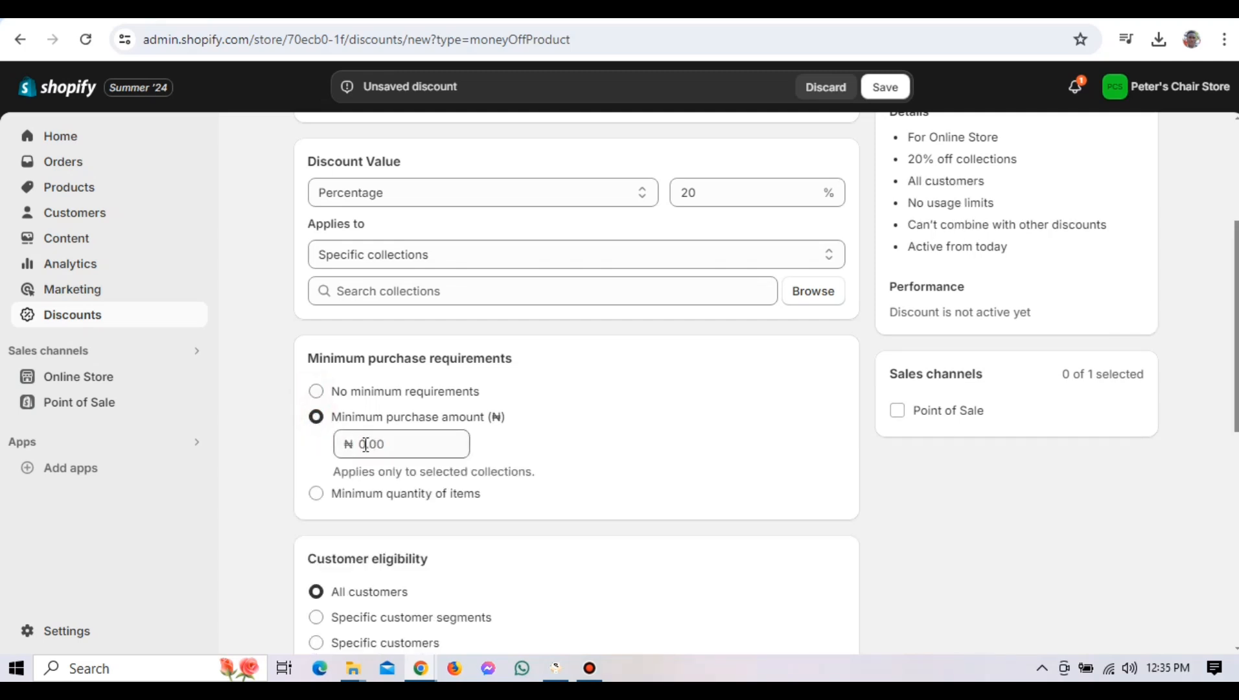
pyautogui.click(317, 494)
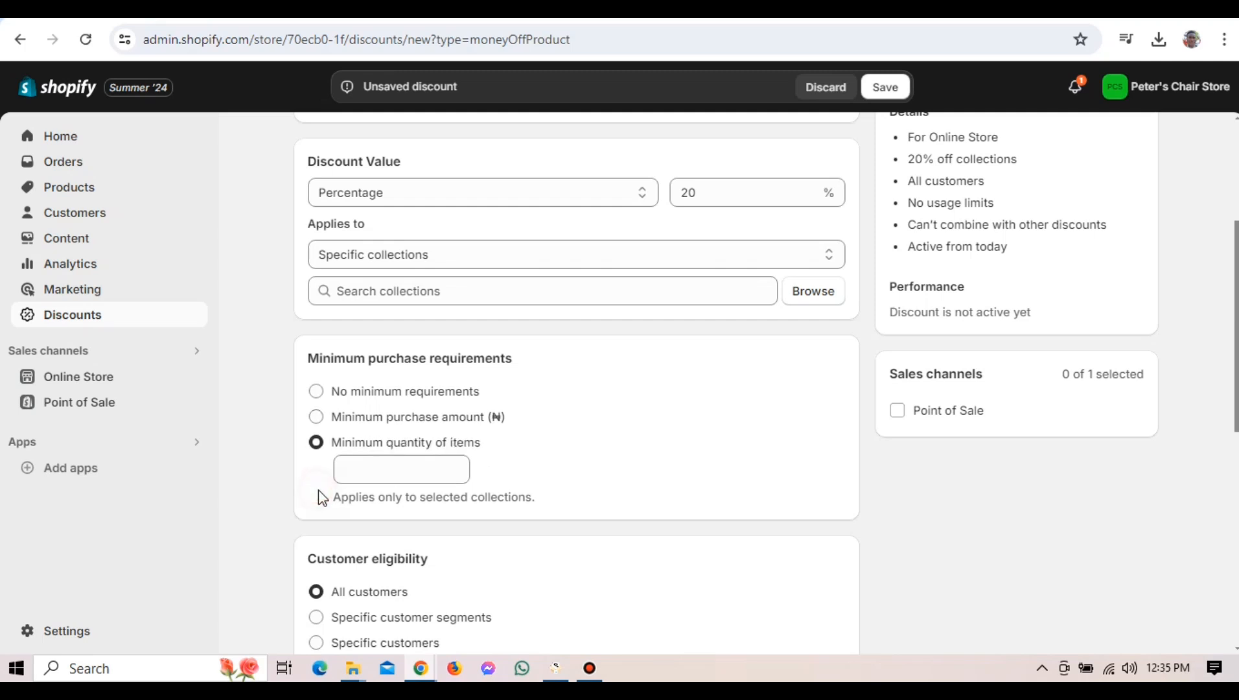
pyautogui.click(317, 391)
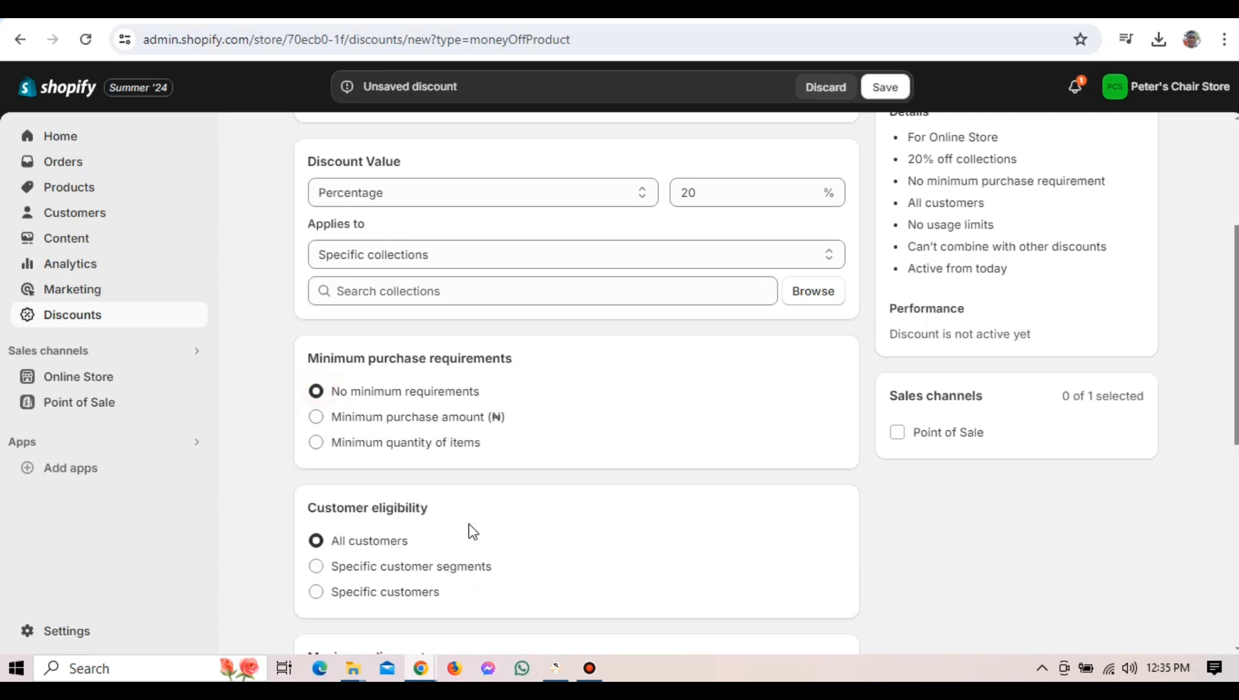
pyautogui.press('Down')
pyautogui.press('Down')
pyautogui.press('Down')
pyautogui.press('Down')
pyautogui.click(615, 486)
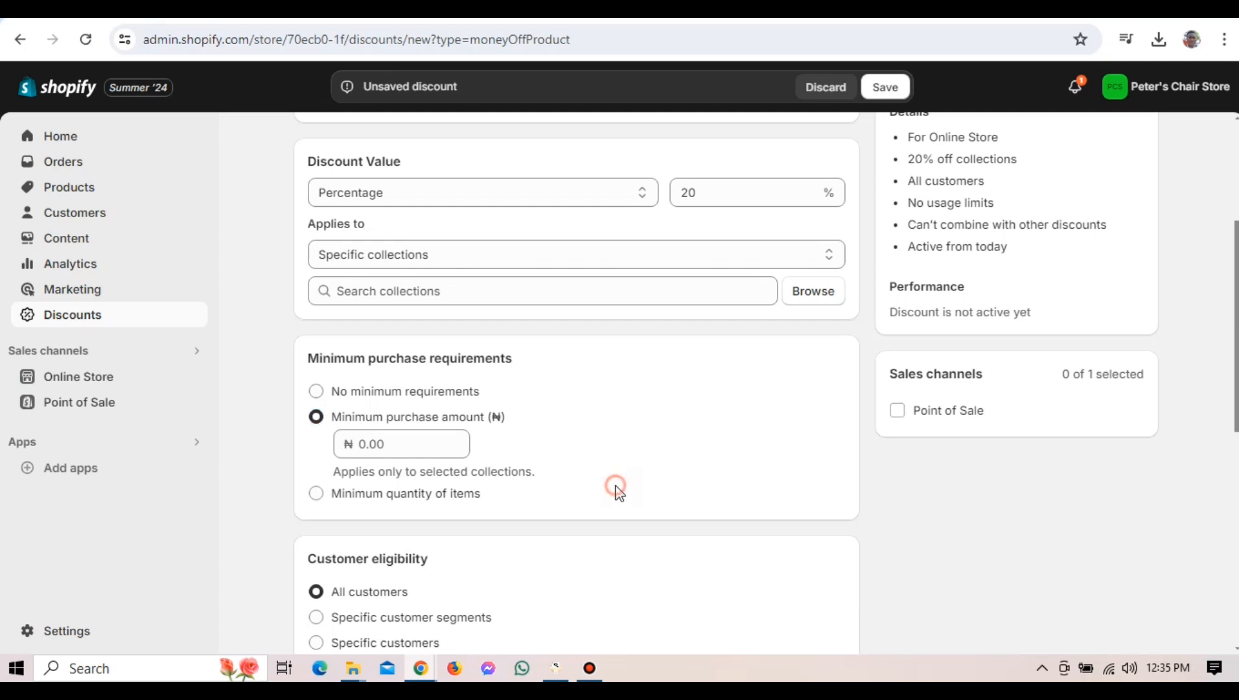
pyautogui.scroll(-2, 619, 493)
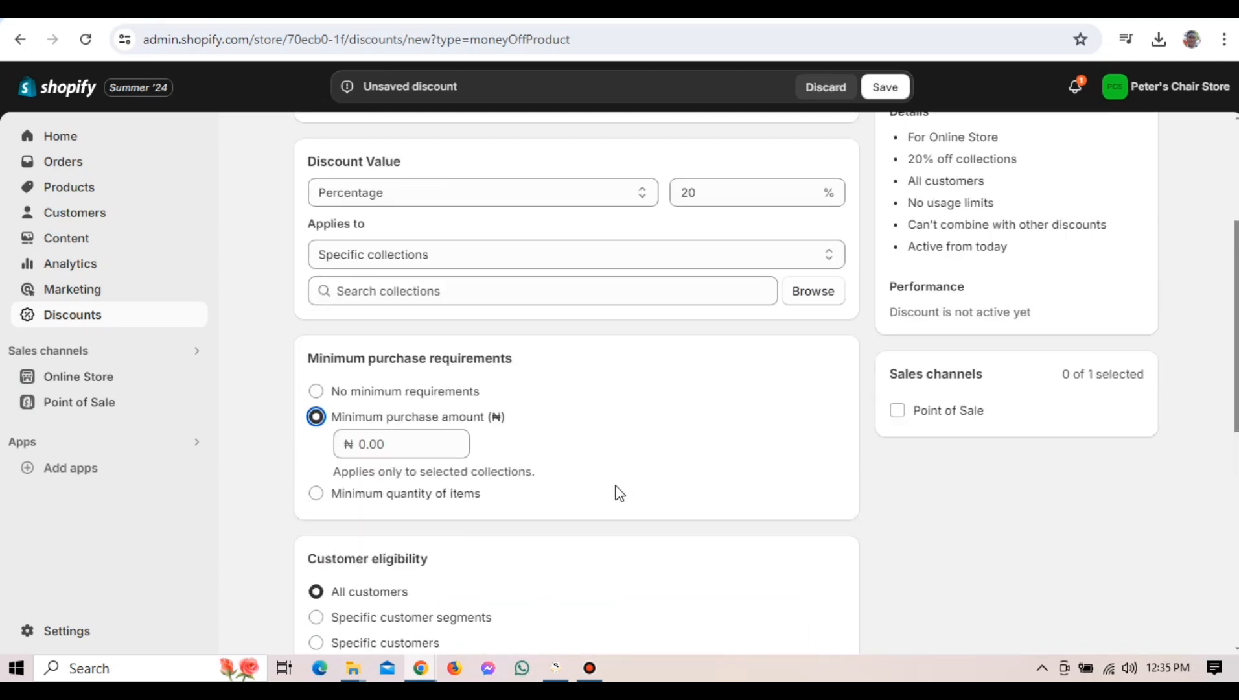
pyautogui.click(617, 487)
pyautogui.scroll(-2, 616, 489)
pyautogui.click(316, 284)
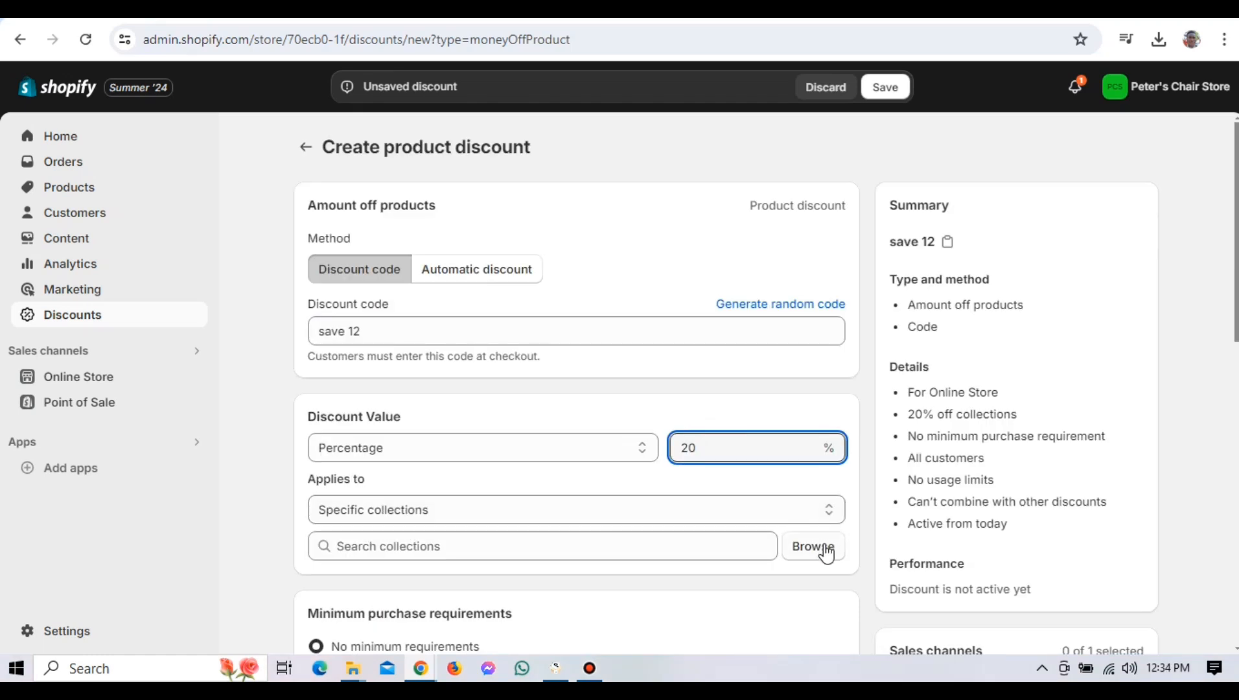
# - Add the Wooden Chairs collection to the discount from the collection list and remove it again
pyautogui.click(826, 550)
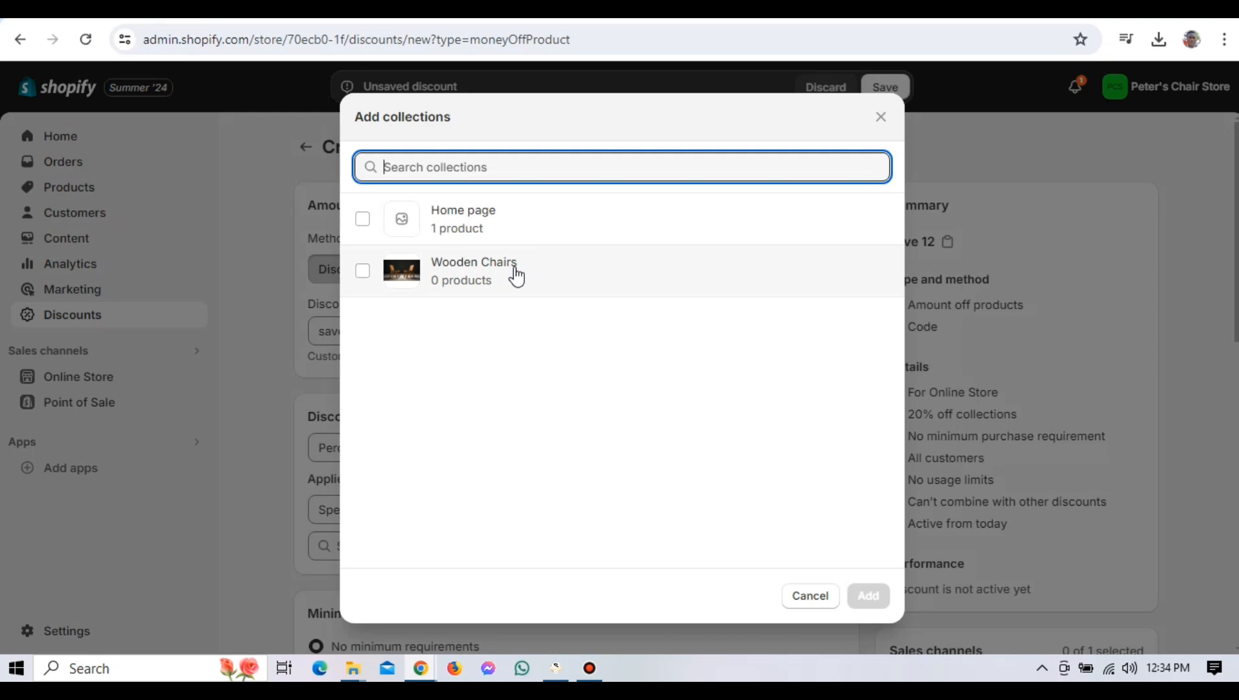
pyautogui.click(516, 275)
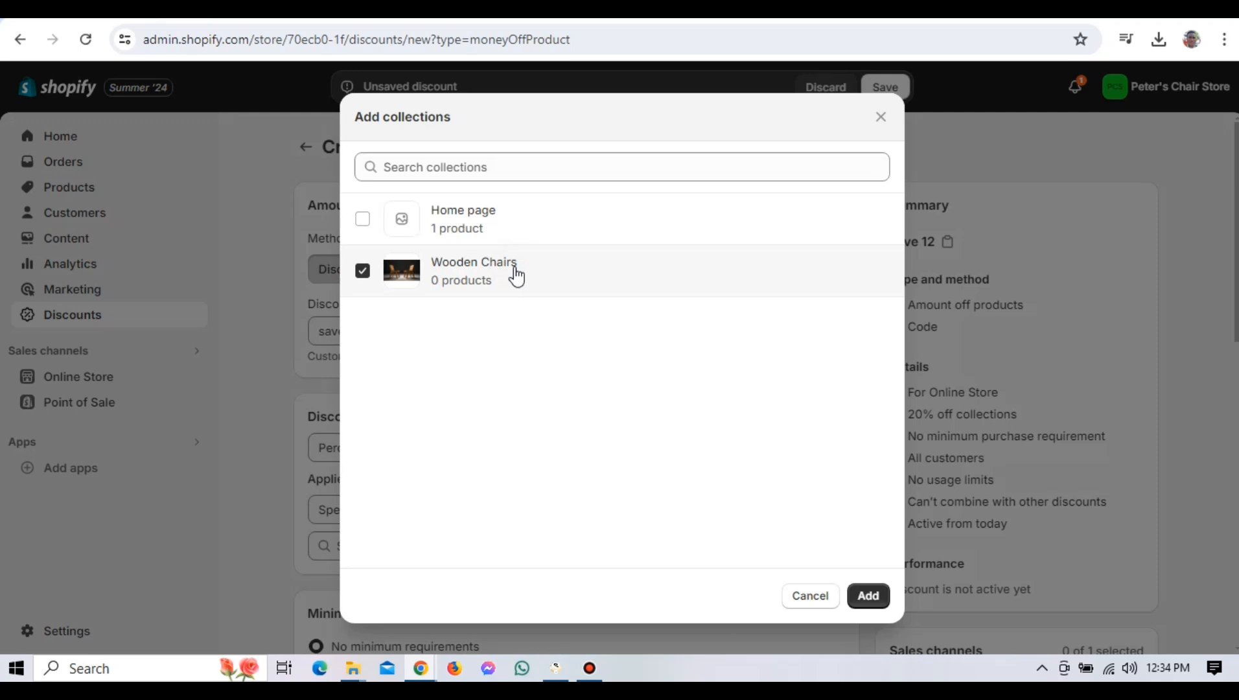
pyautogui.click(870, 597)
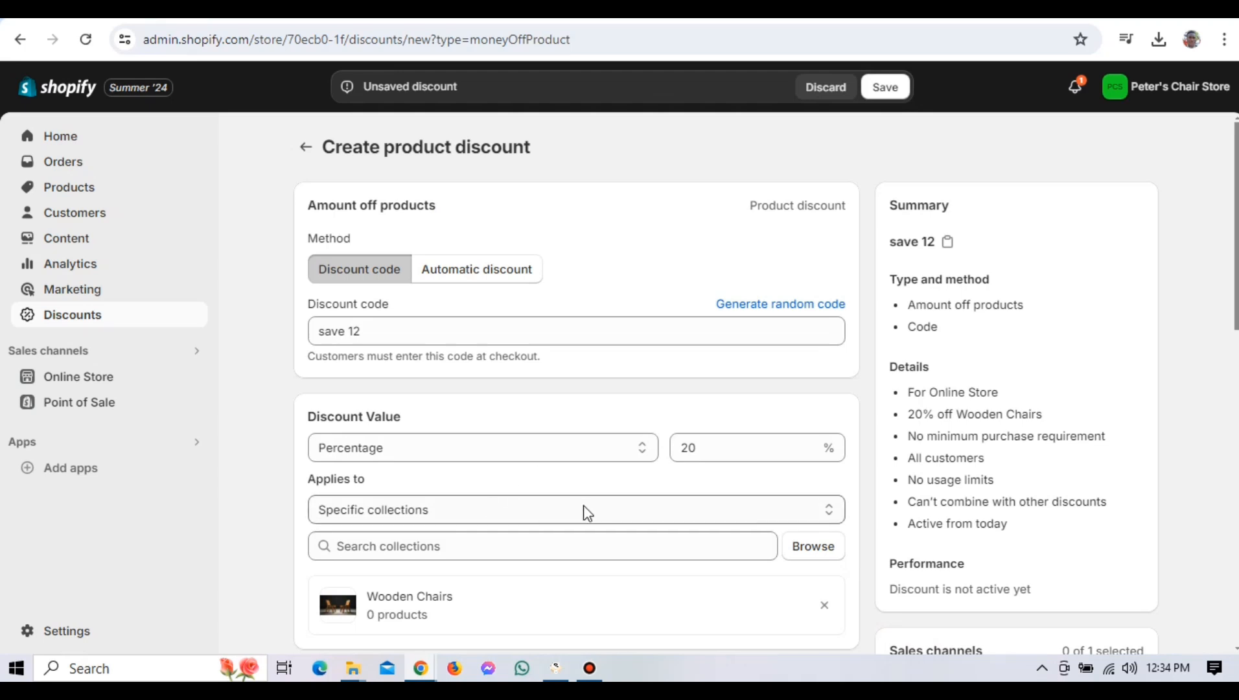
pyautogui.click(824, 606)
# - Choose No minimum requirements for the purchase and make the discount available to all customers
pyautogui.scroll(-4, 826, 609)
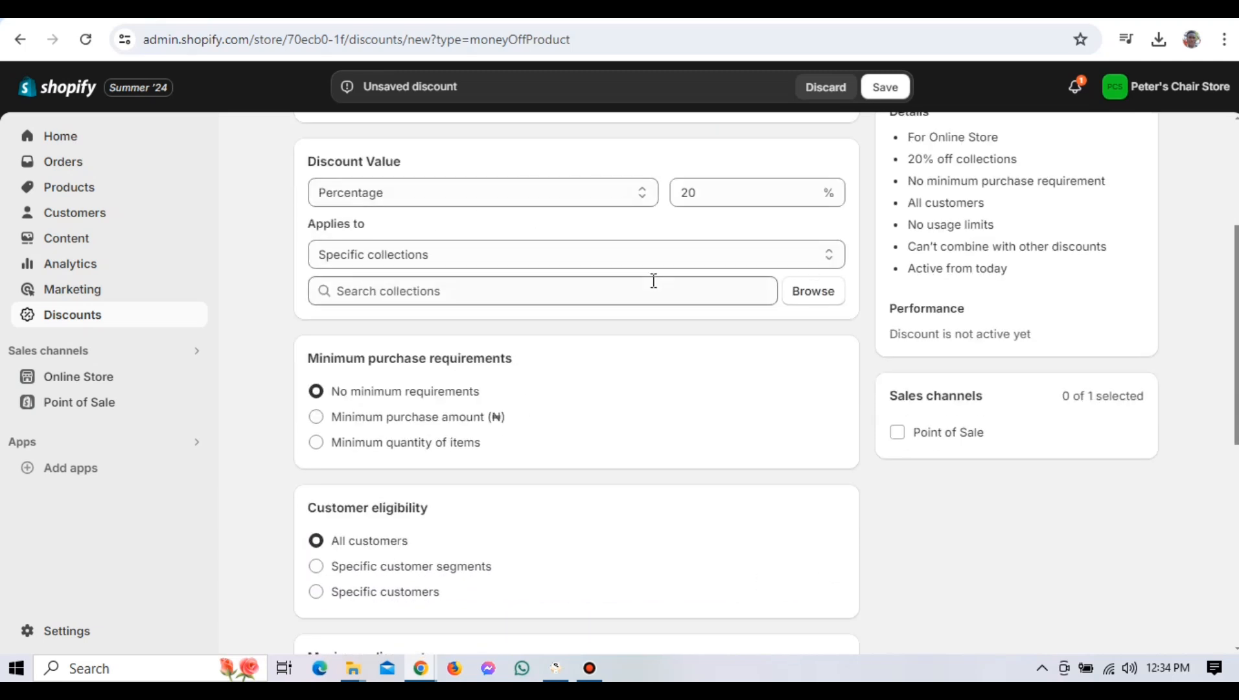
pyautogui.scroll(-2, 603, 280)
pyautogui.click(315, 307)
pyautogui.click(316, 282)
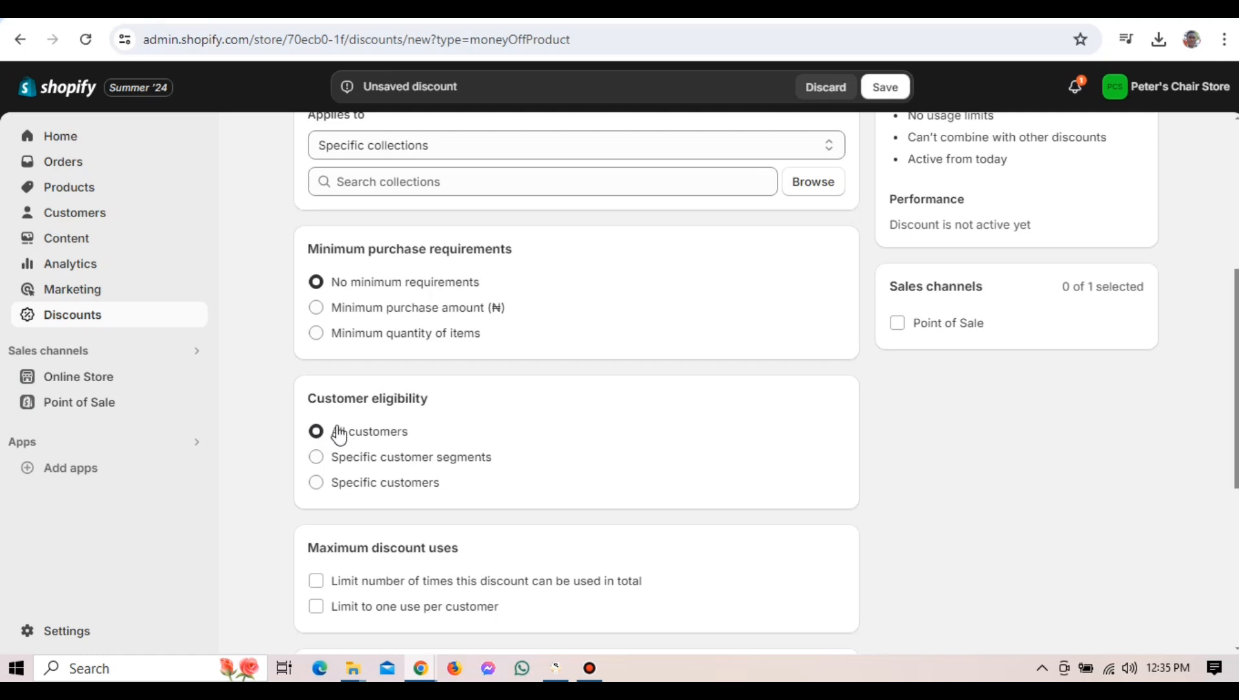
pyautogui.click(317, 433)
pyautogui.click(678, 556)
# - Try limiting the discount to 1000 total uses and one use per customer, and clear the limits
pyautogui.scroll(-2, 676, 579)
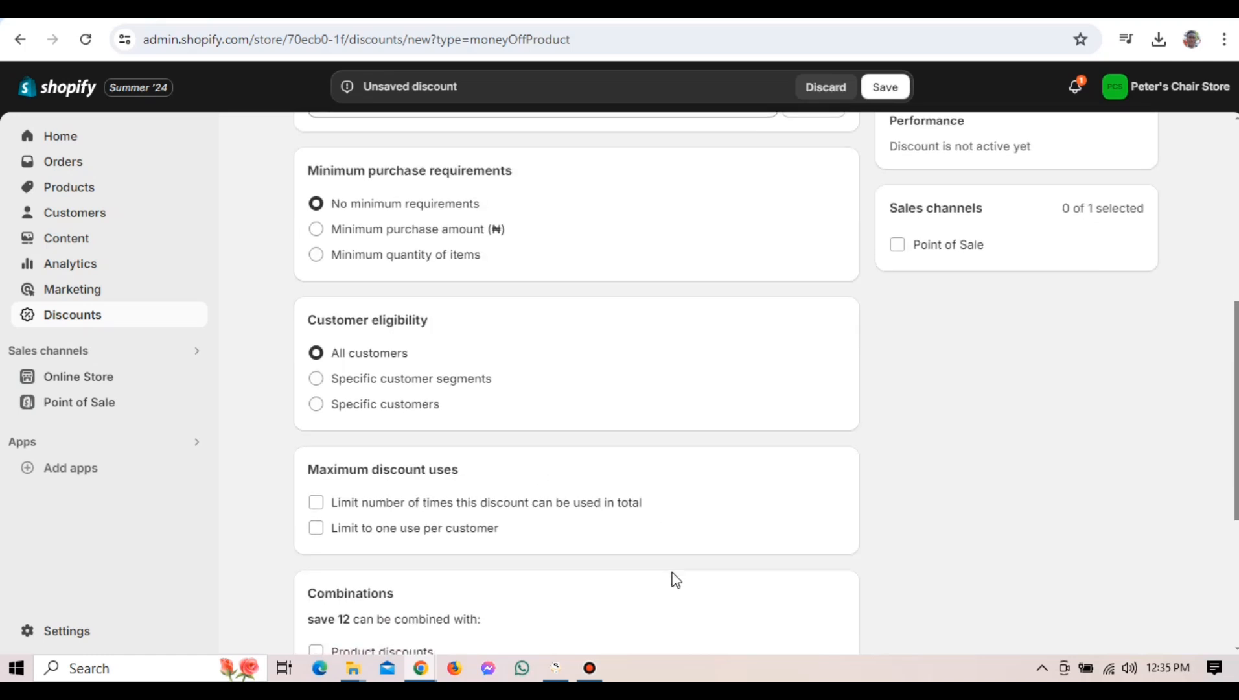
pyautogui.scroll(-2, 676, 579)
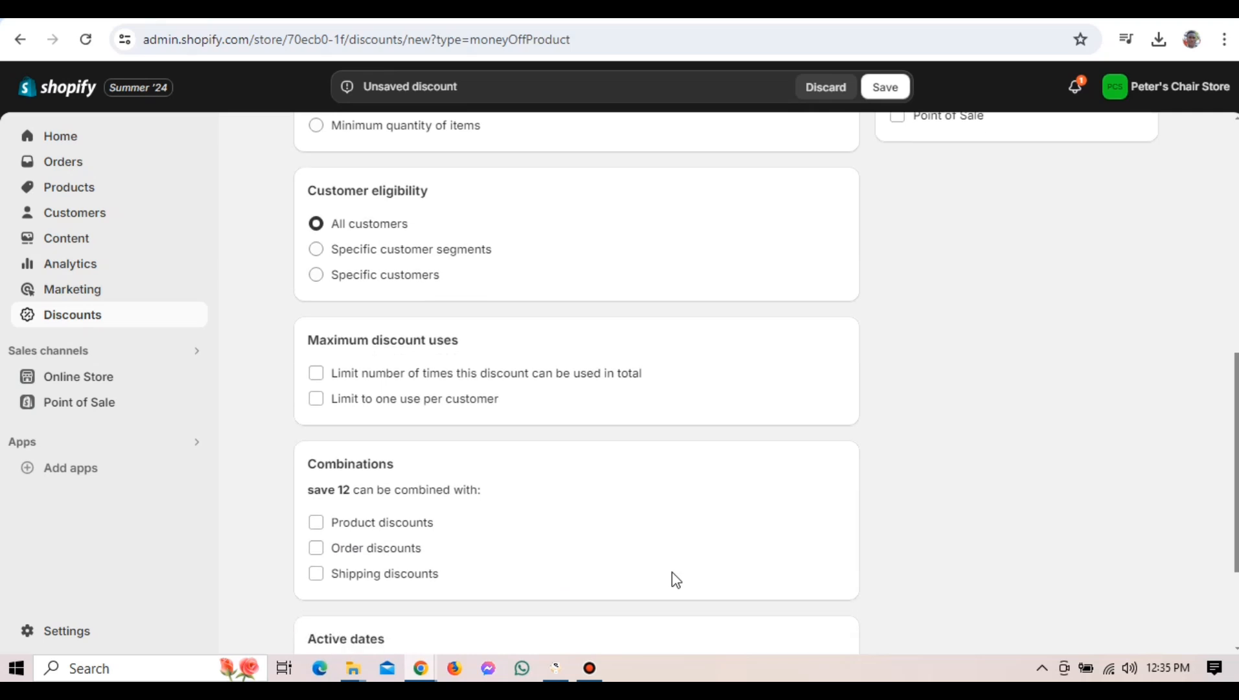
pyautogui.scroll(-2, 676, 579)
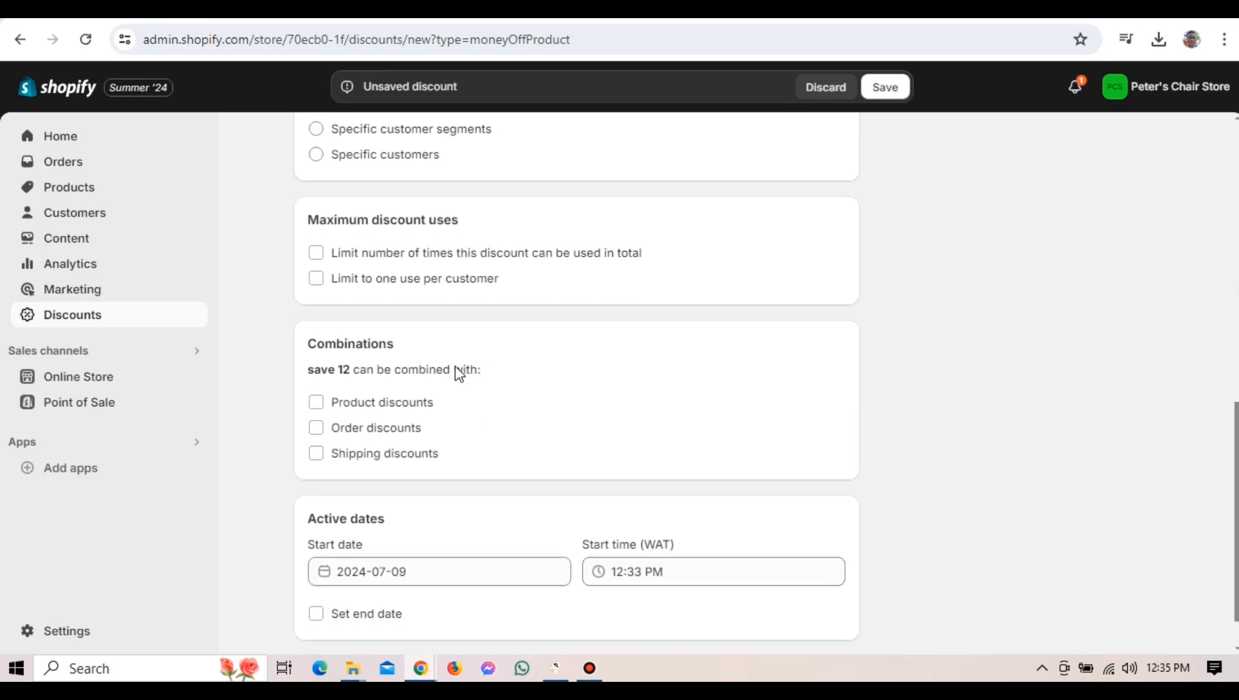
pyautogui.click(321, 256)
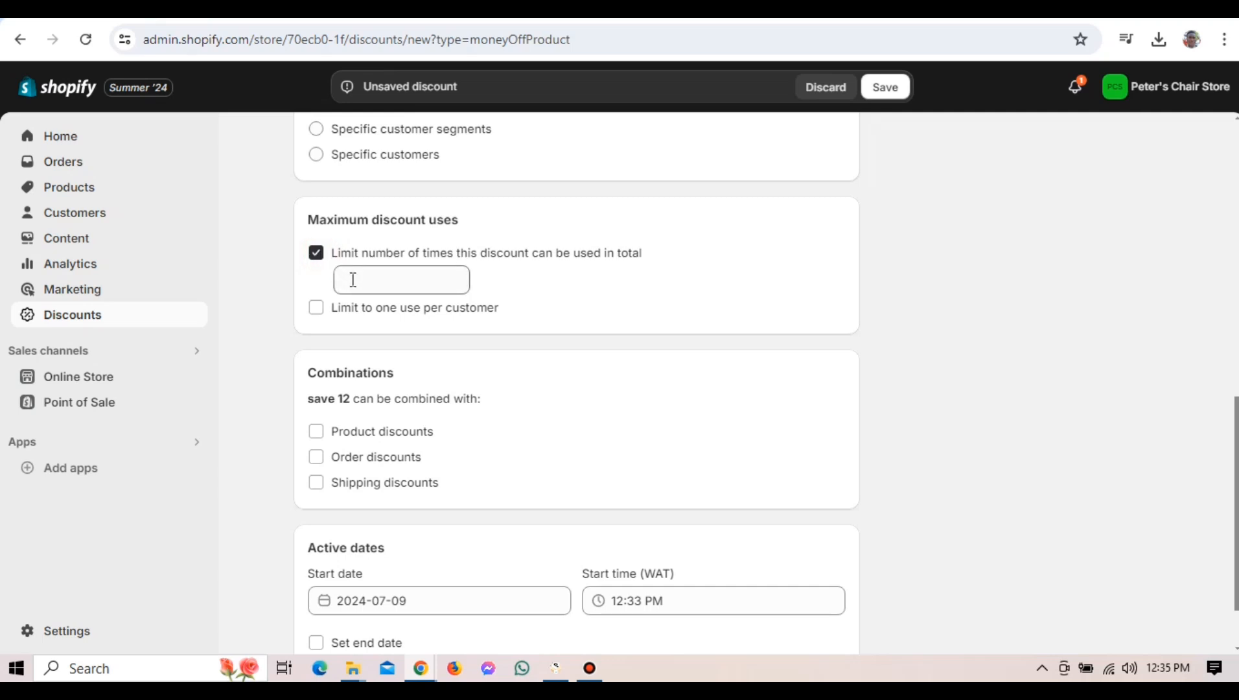
pyautogui.click(352, 279)
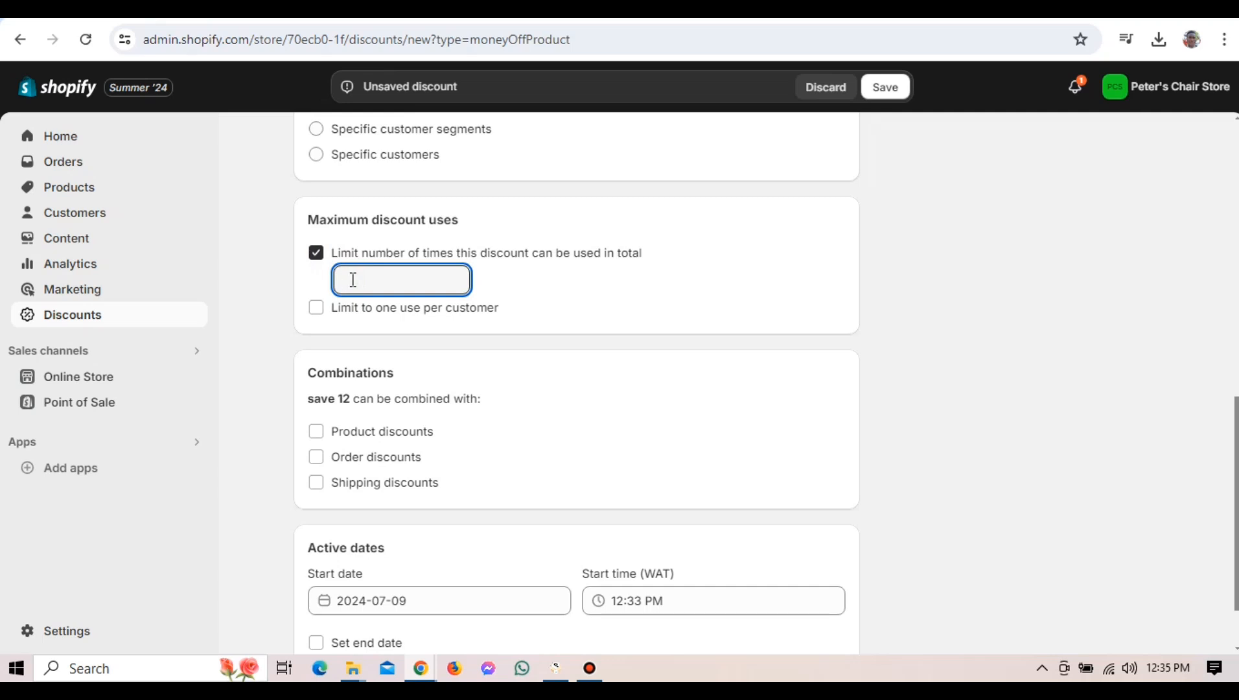
pyautogui.write('1000')
pyautogui.click(317, 308)
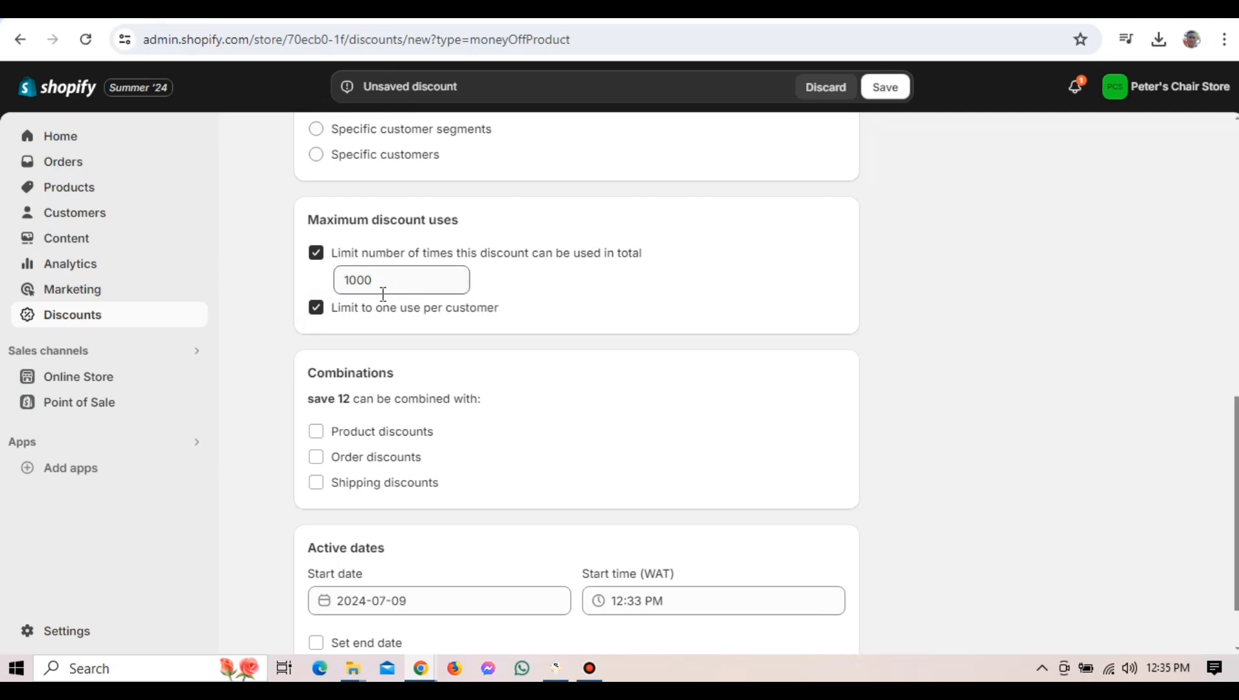
pyautogui.click(316, 308)
# - Allow the discount code to be combined with shipping discounts
pyautogui.click(531, 523)
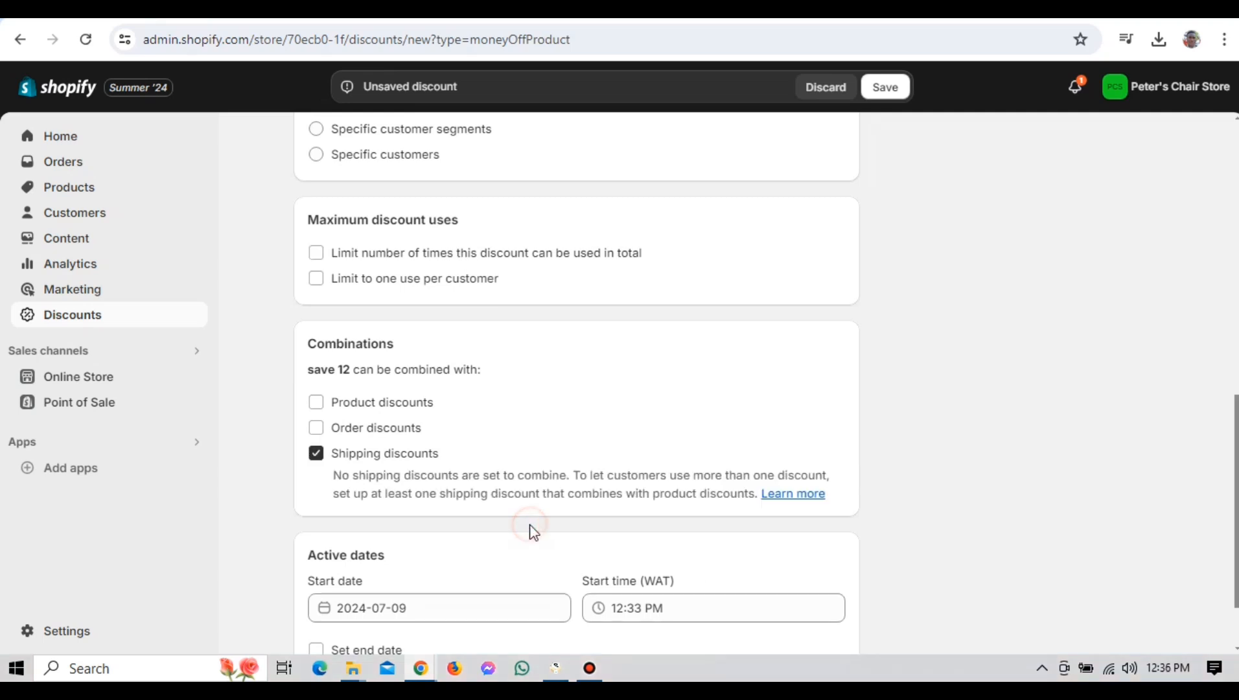
pyautogui.scroll(-1, 532, 525)
pyautogui.scroll(-1, 531, 524)
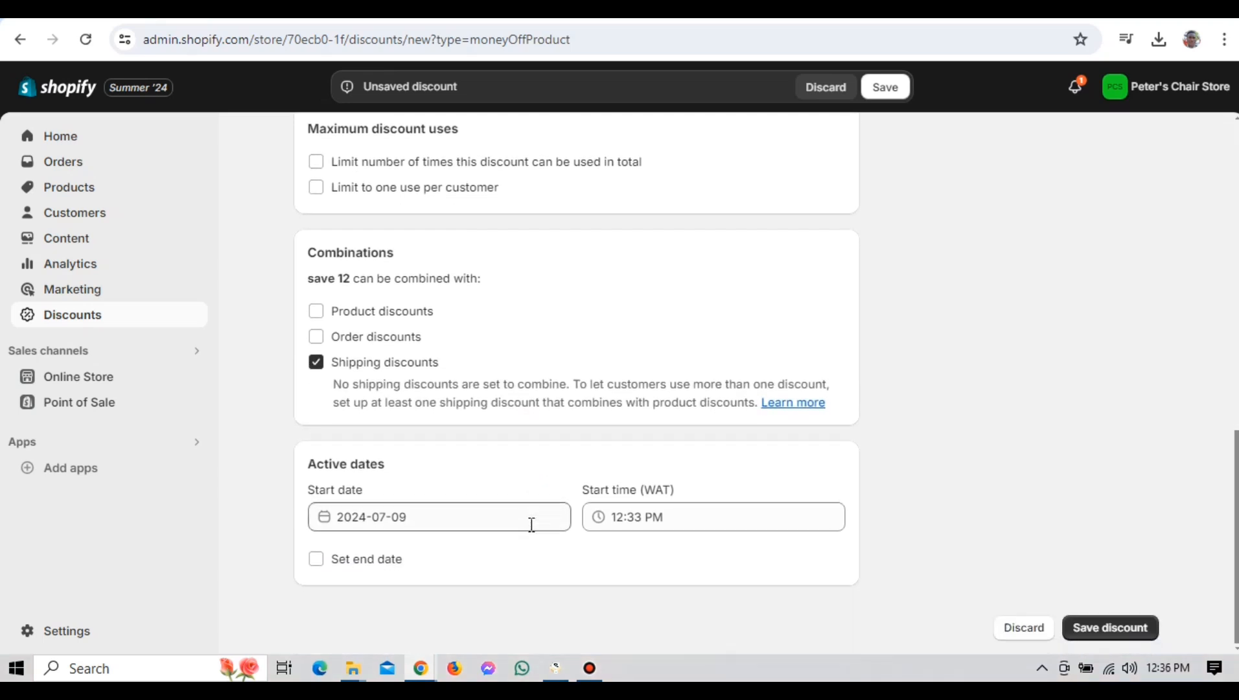
# - Give the discount an end date of 2024-07-12 in its active dates
pyautogui.click(446, 522)
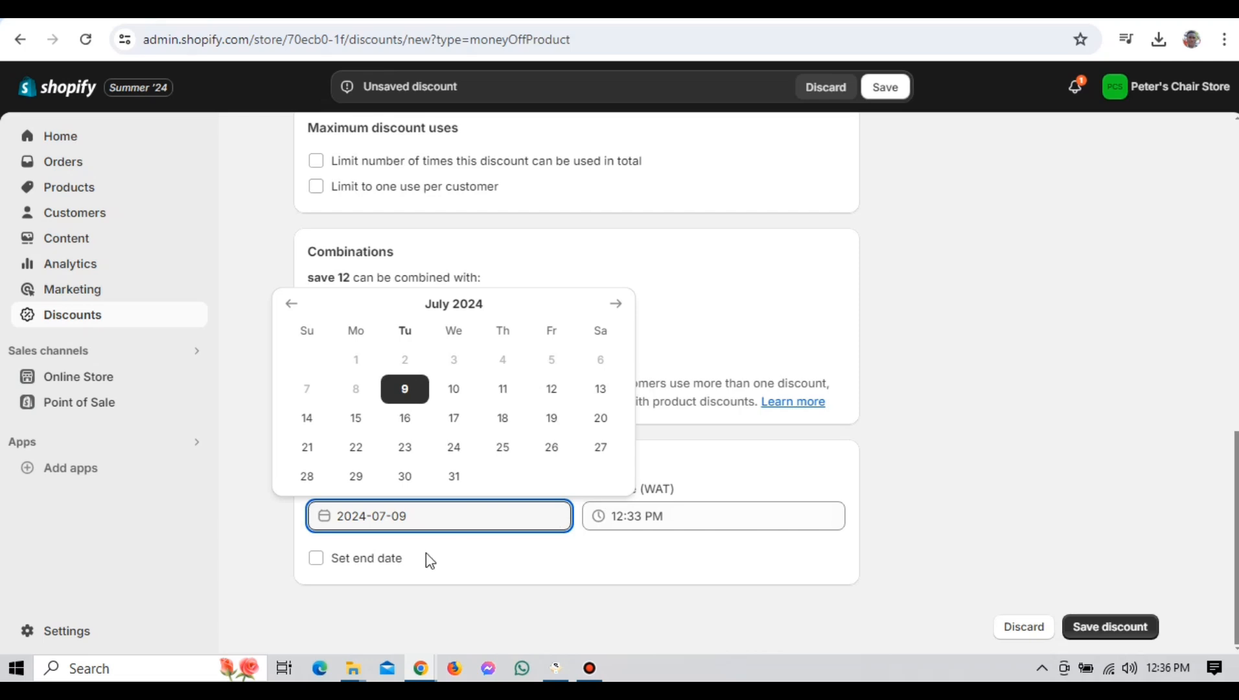
pyautogui.click(321, 562)
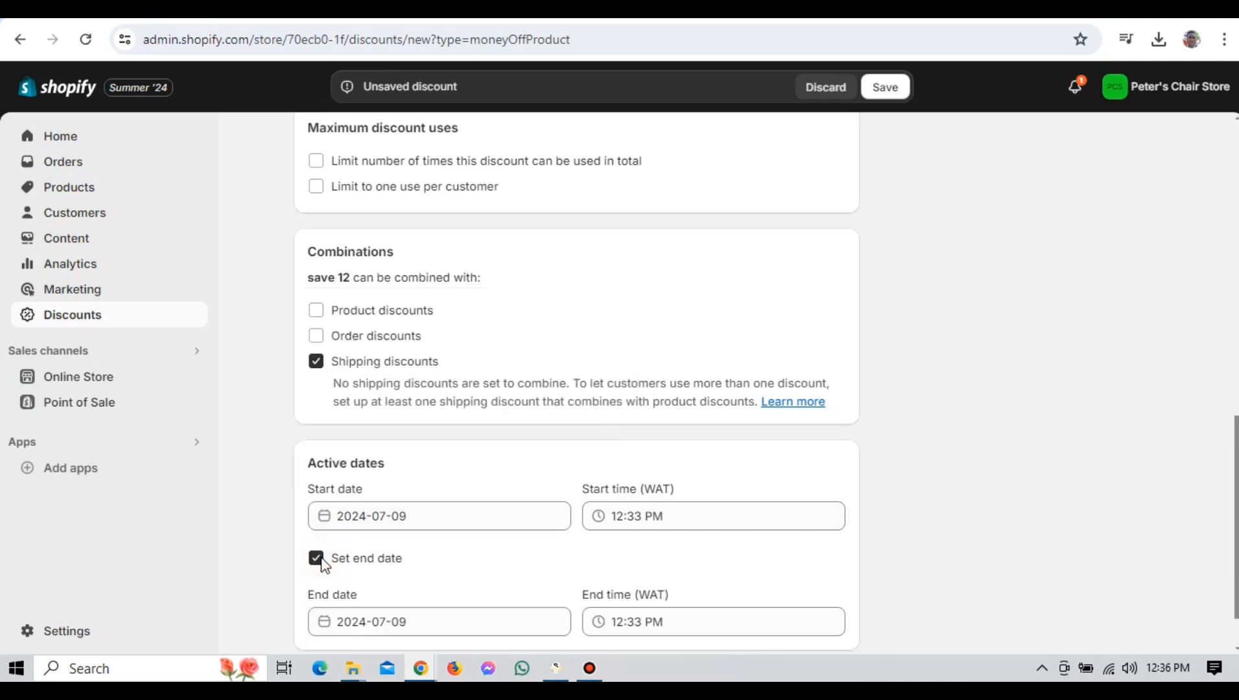
pyautogui.click(415, 617)
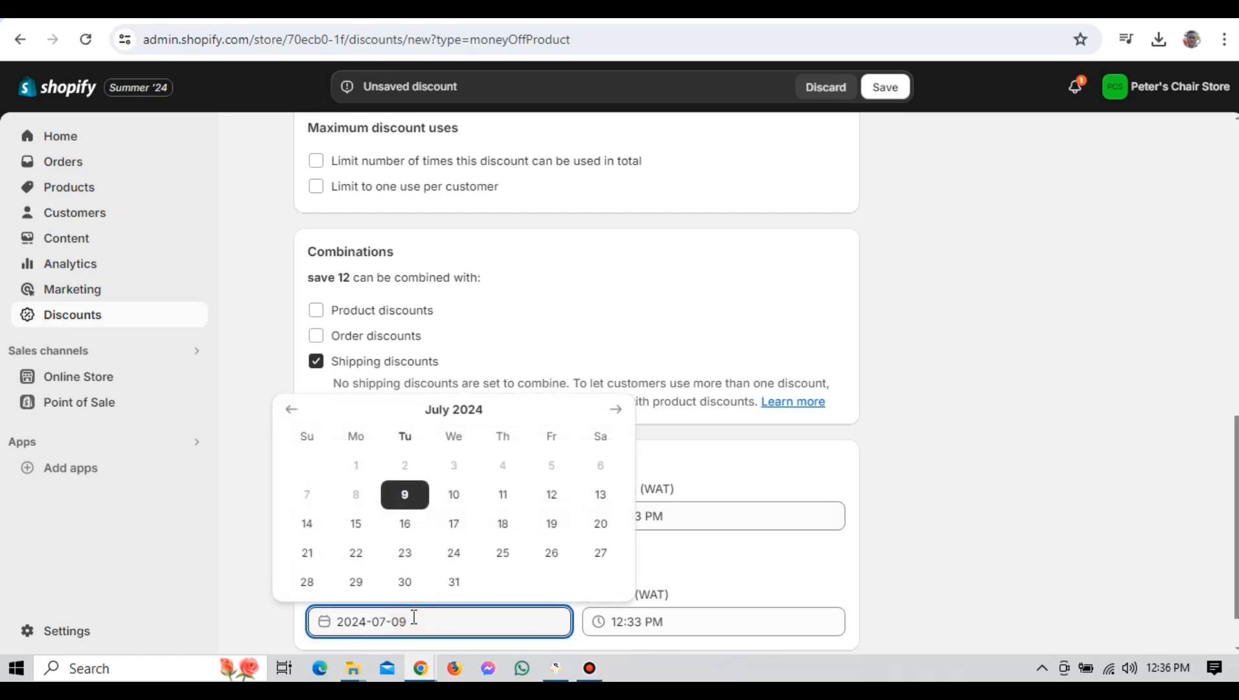
pyautogui.press('BackSpace')
pyautogui.press('BackSpace')
pyautogui.write('12')
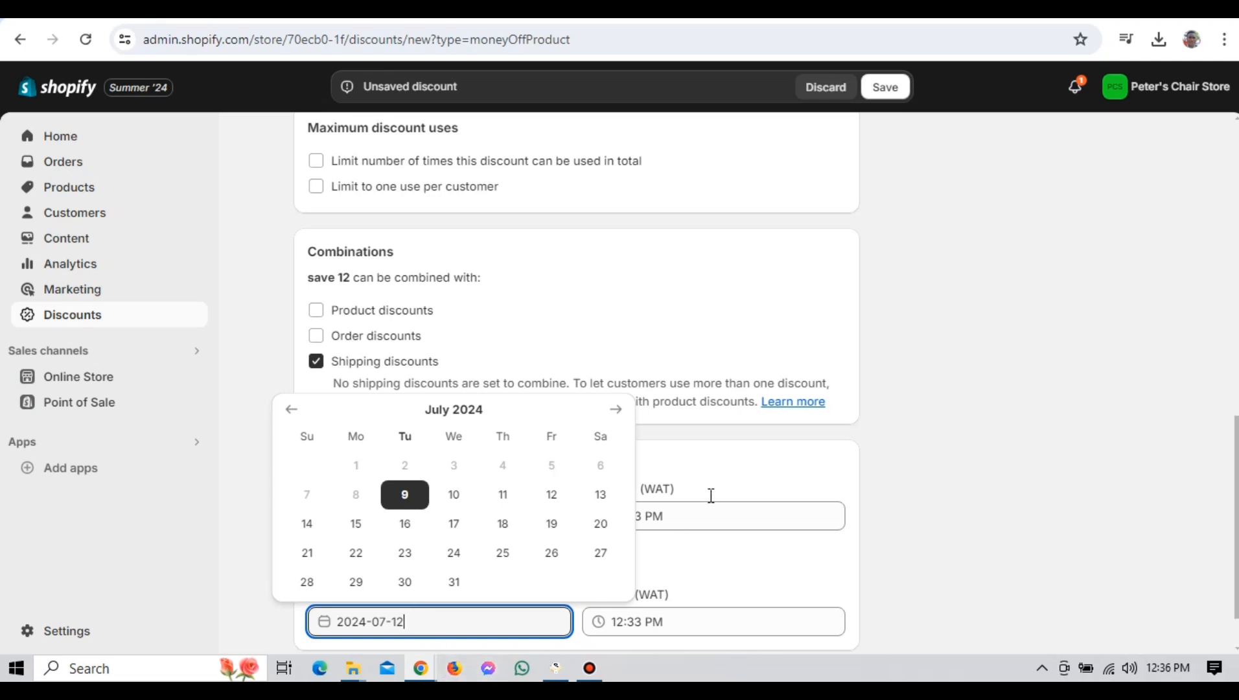
pyautogui.click(759, 574)
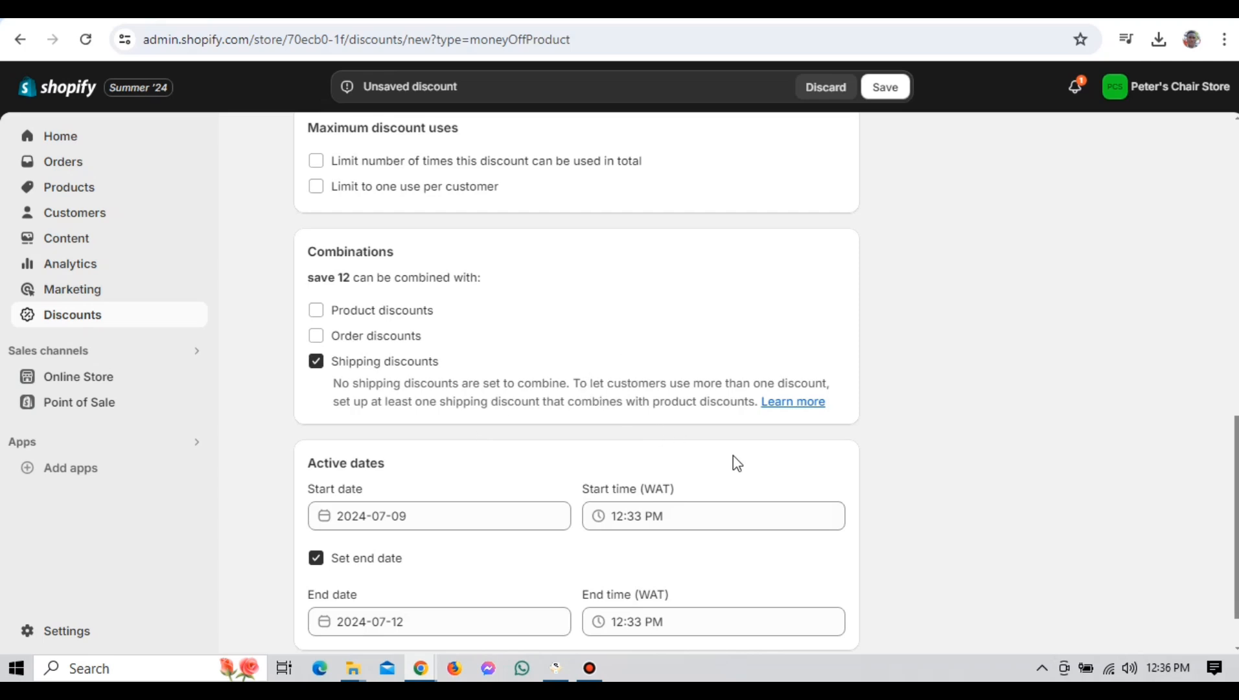
# - Save the new product discount
pyautogui.scroll(-1, 736, 461)
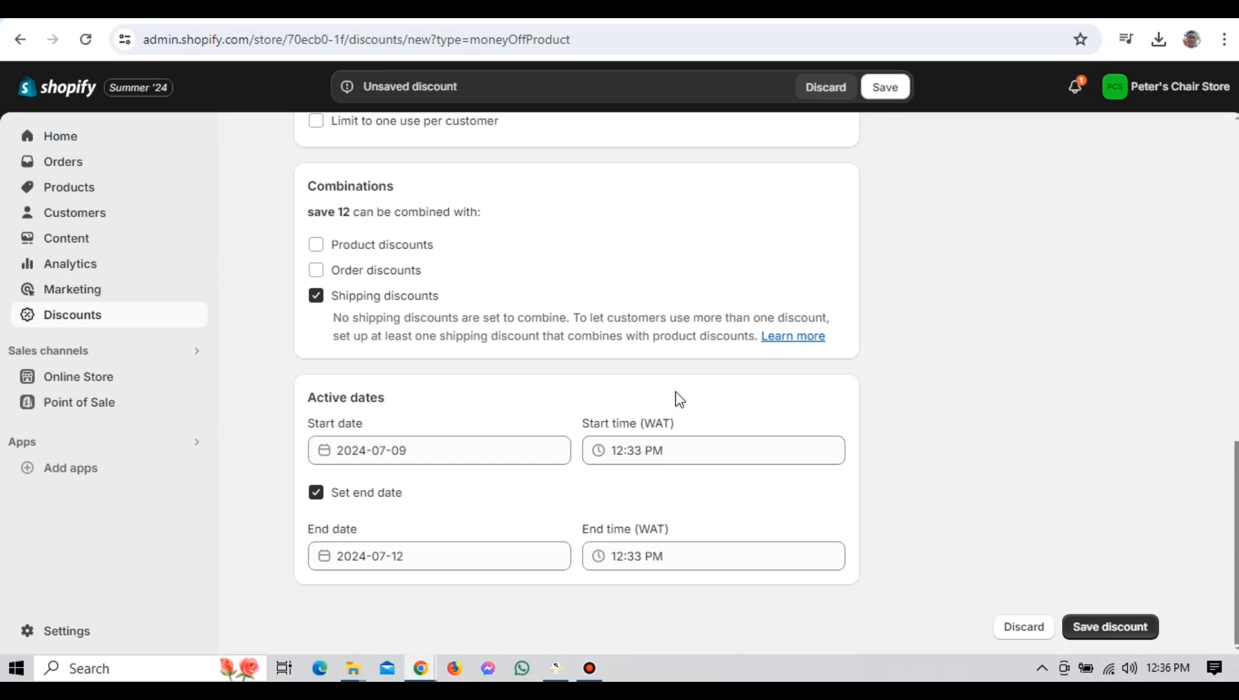
pyautogui.click(726, 484)
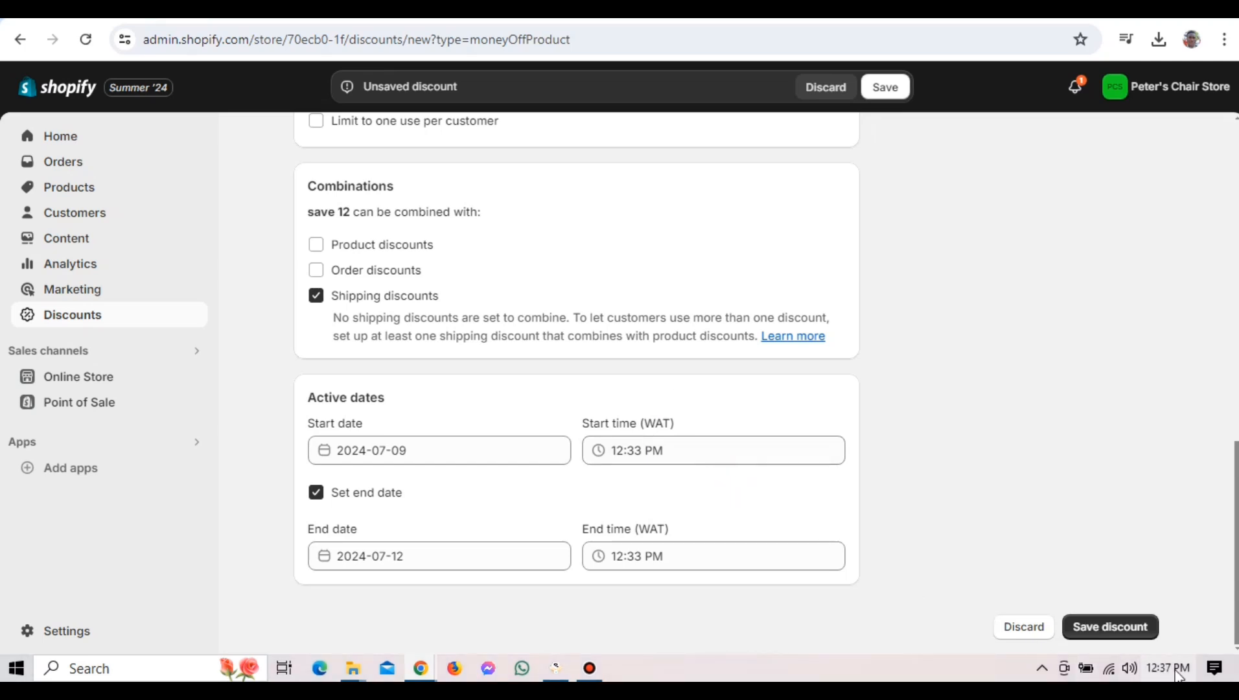
pyautogui.click(1103, 626)
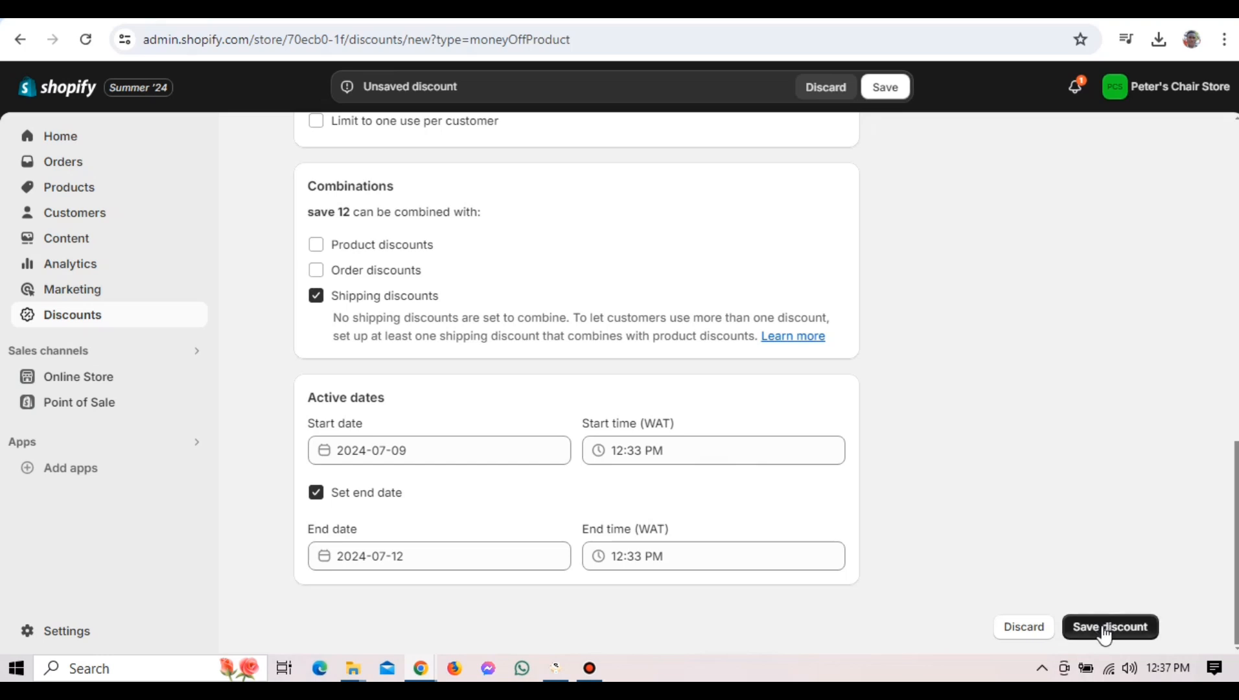